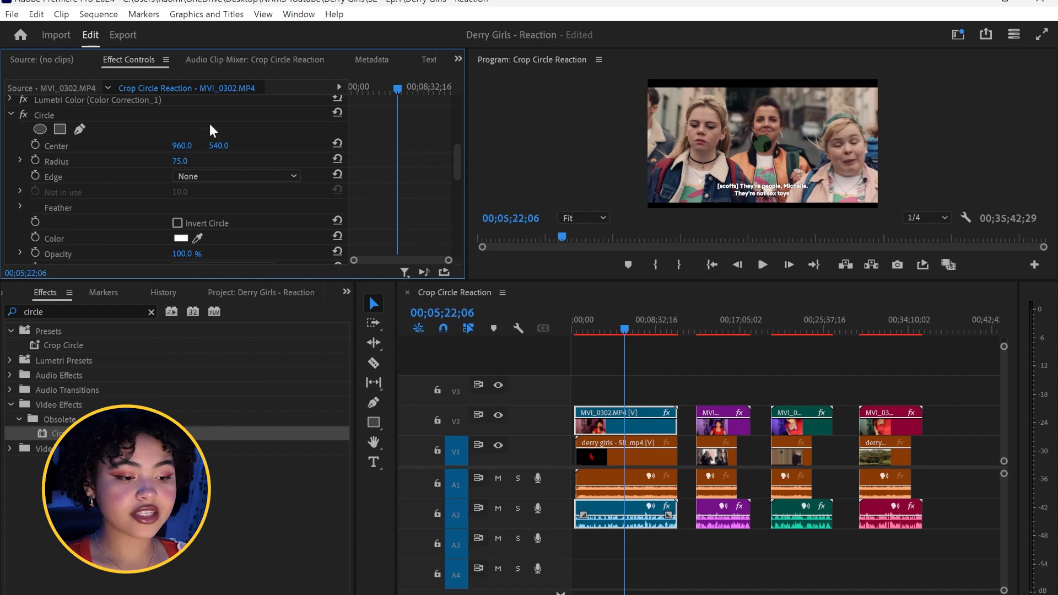
Step: Set the Circle effect's radius to 341 and move its center to 1463, 416 around the reactor's face
{"action": "left_click_drag", "start_coordinate": [181, 162], "coordinate": [251, 170]}
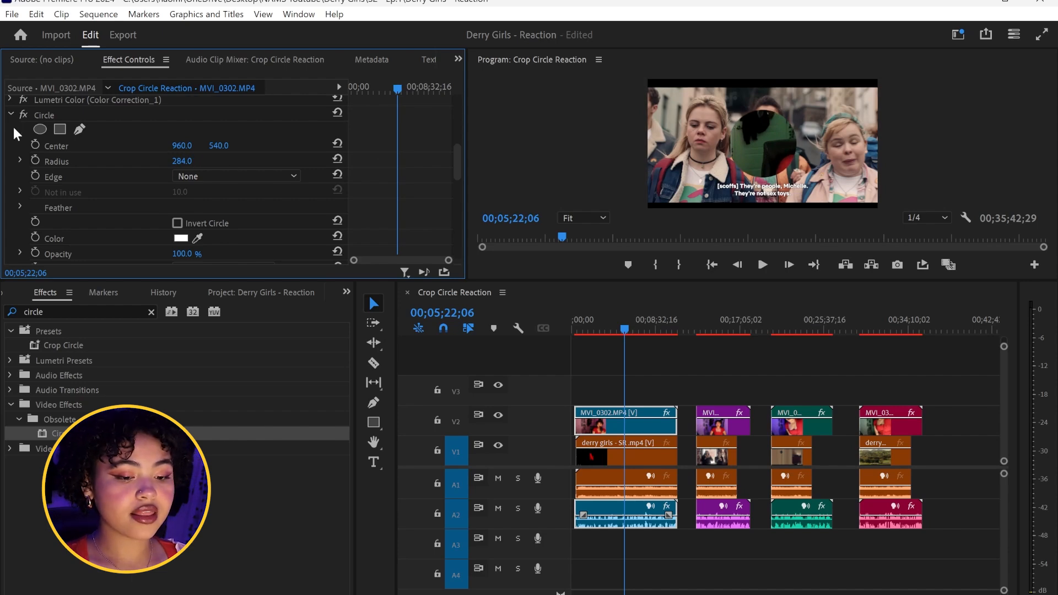
{"action": "left_click_drag", "start_coordinate": [174, 146], "coordinate": [225, 152]}
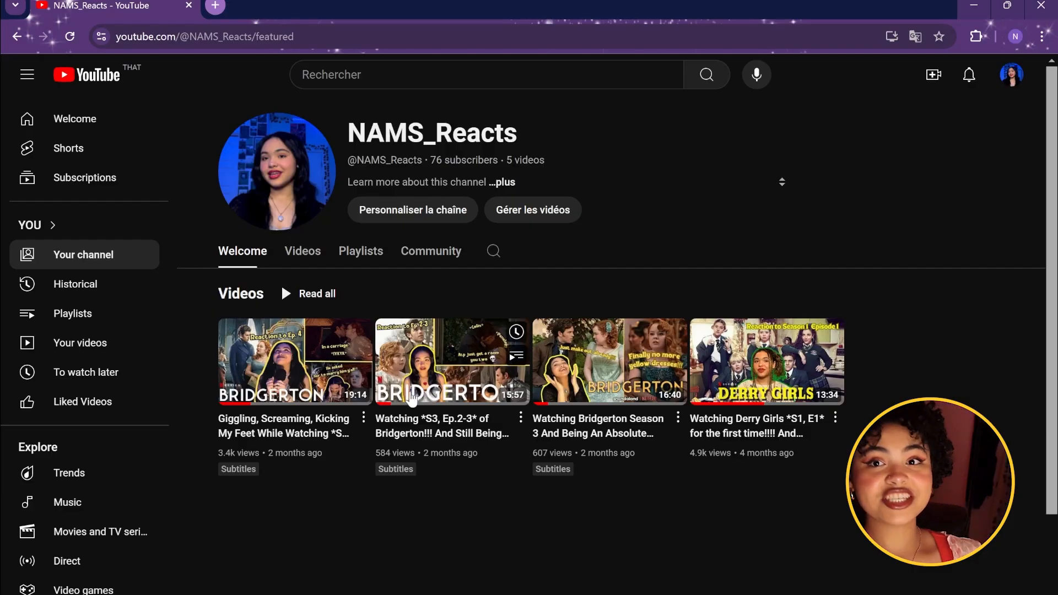
Step: Switch to YouTube in the browser and play a reaction video from the NAMS_Reacts channel's Bridgerton playlist
{"action": "left_click", "coordinate": [304, 255]}
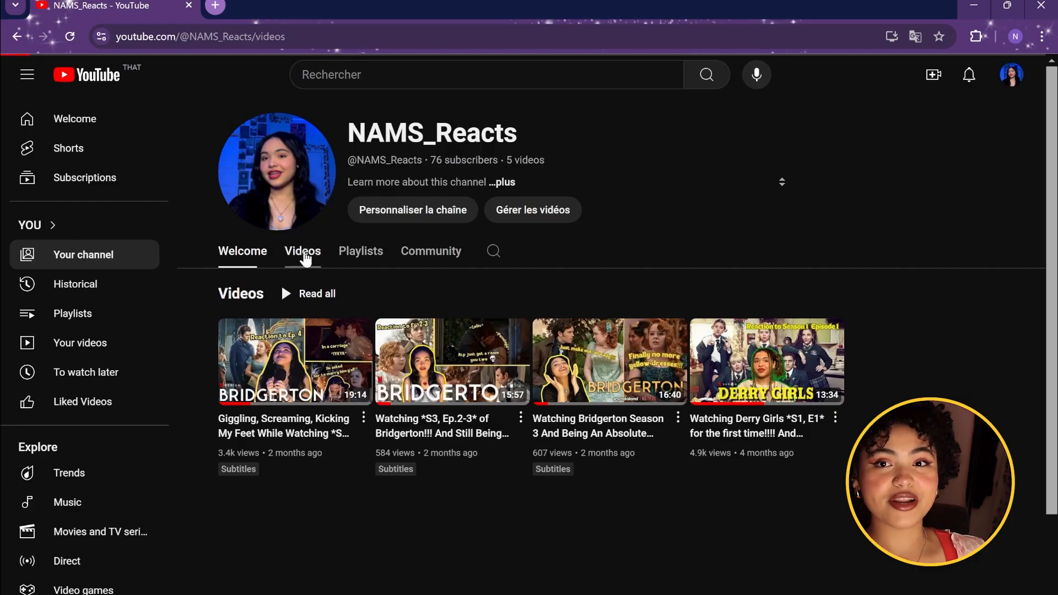
{"action": "left_click", "coordinate": [370, 263]}
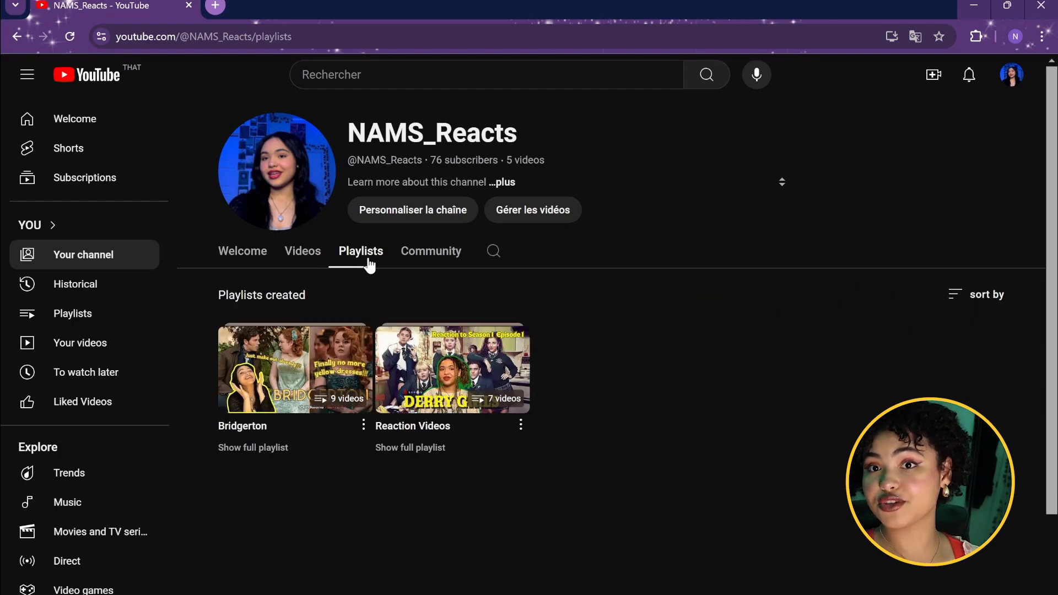
{"action": "left_click", "coordinate": [331, 355]}
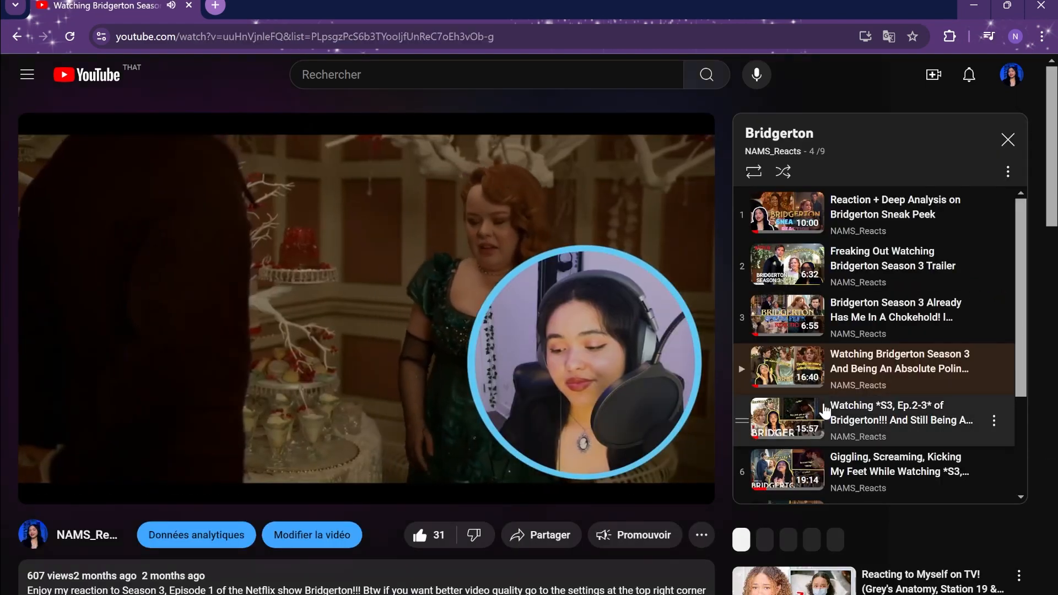
{"action": "scroll", "coordinate": [852, 324], "scroll_direction": "down", "scroll_amount": 3}
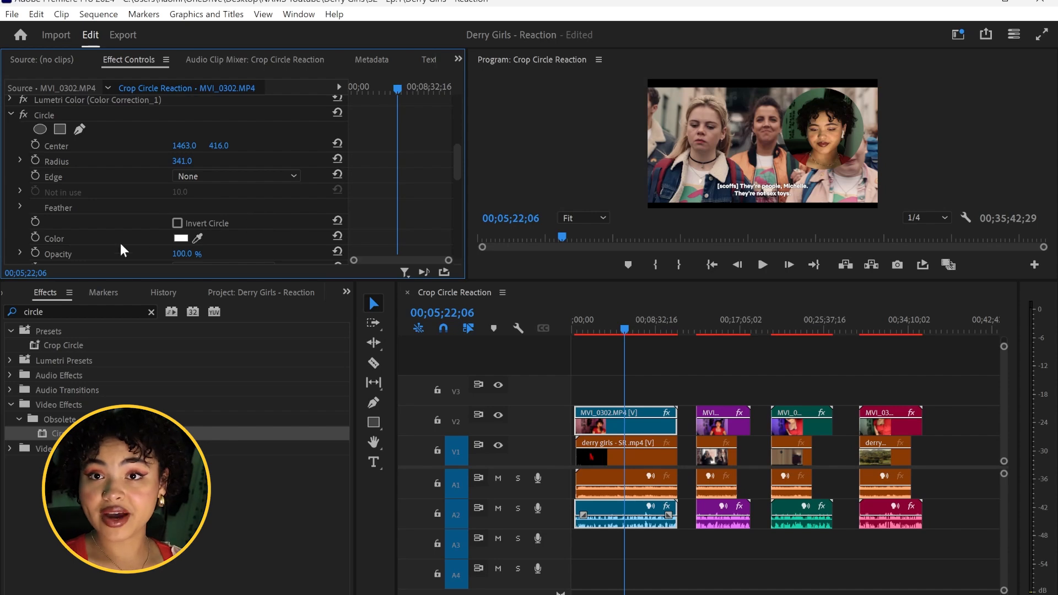
Step: Search the effects for "paint" and apply the Paint Bucket video effect to the MVI_0302.MP4 clip
{"action": "left_click", "coordinate": [81, 313]}
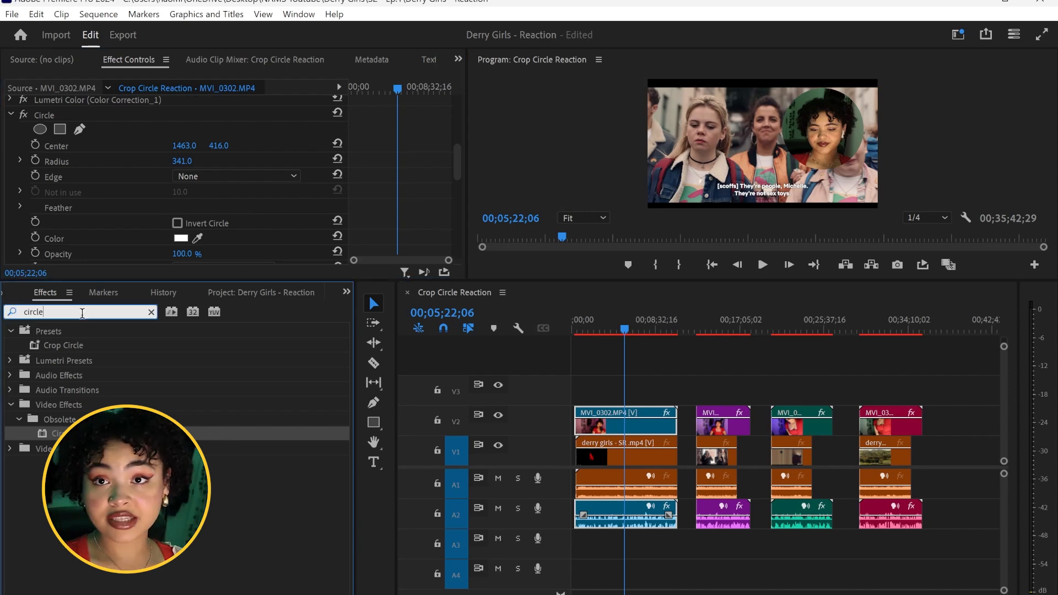
{"action": "key", "text": "BackSpace"}
{"action": "key", "text": "BackSpace"}
{"action": "key", "text": "BackSpace"}
{"action": "key", "text": "BackSpace"}
{"action": "key", "text": "BackSpace"}
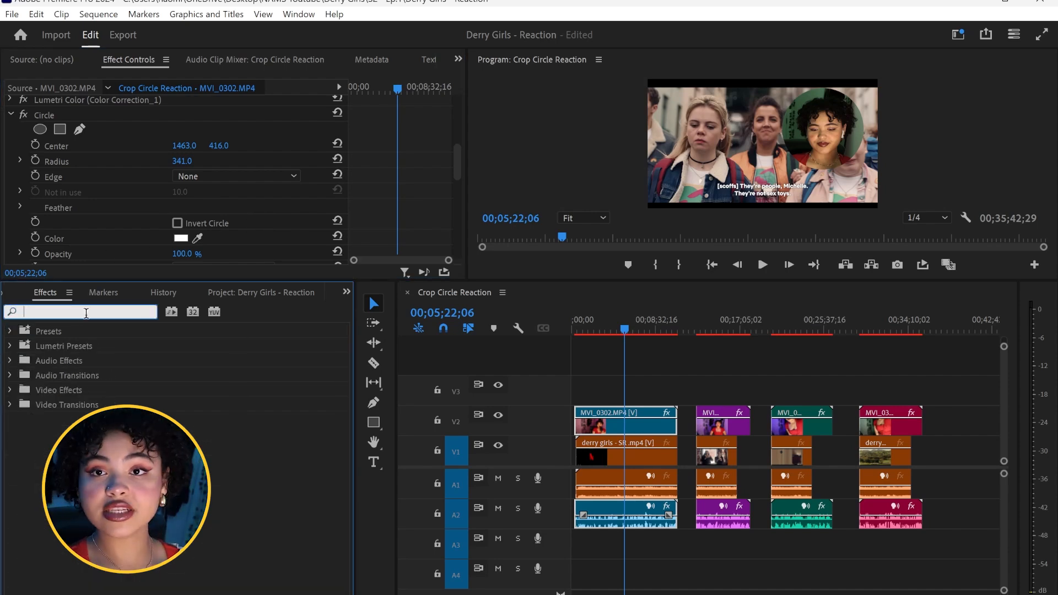
{"action": "type", "text": "paint"}
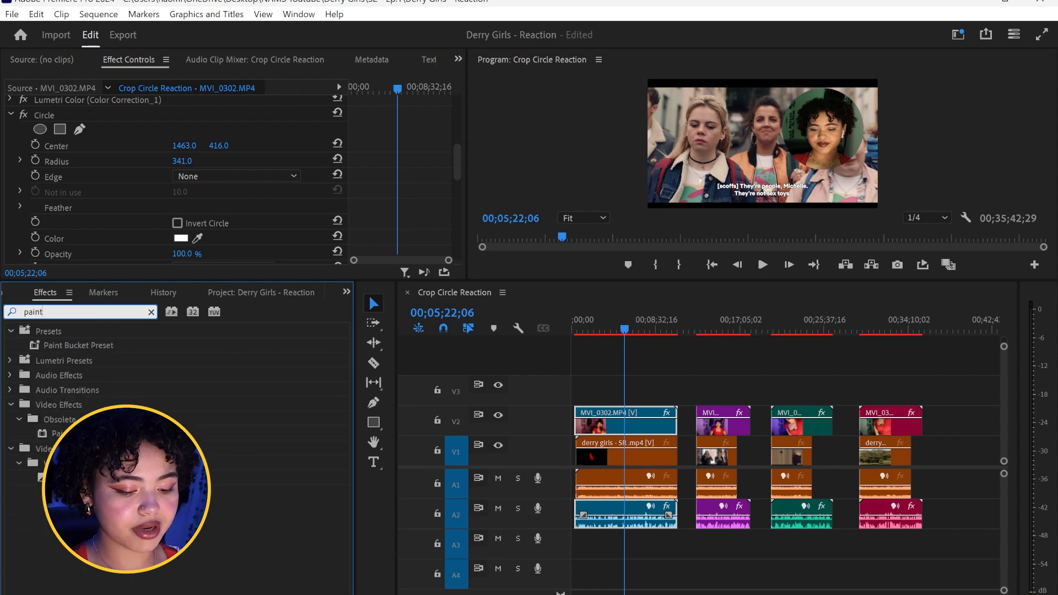
{"action": "mouse_move", "coordinate": [66, 433]}
{"action": "left_mouse_down"}
{"action": "mouse_move", "coordinate": [373, 425]}
{"action": "mouse_move", "coordinate": [517, 438]}
{"action": "mouse_move", "coordinate": [613, 424]}
{"action": "left_mouse_up"}
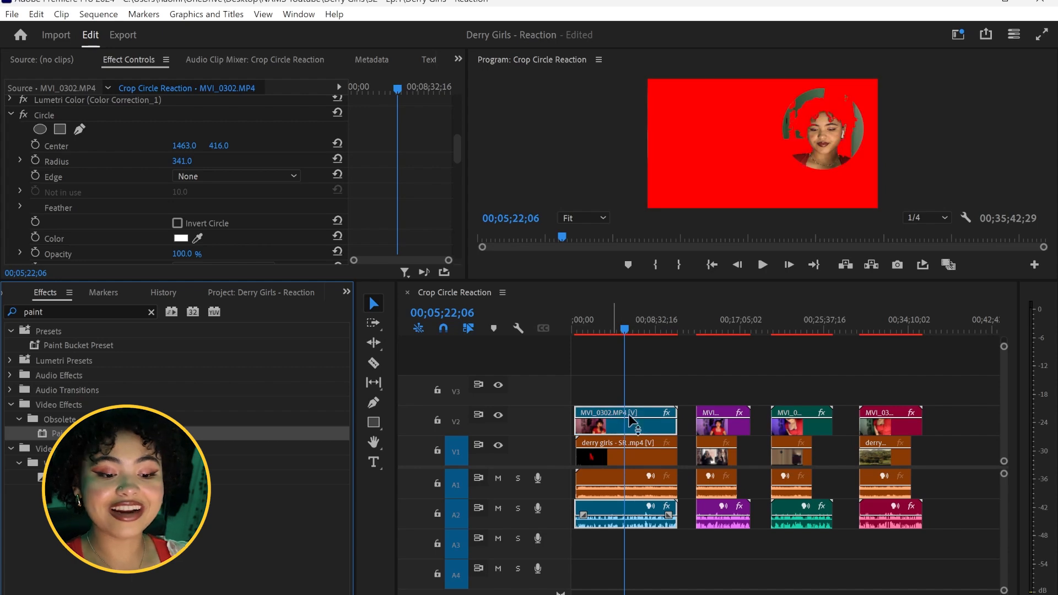
Step: Set the Fill Selector of the MVI_0302.MP4 clip's Paint Bucket effect to Alpha Channel
{"action": "scroll", "coordinate": [123, 179], "scroll_direction": "down", "scroll_amount": 1}
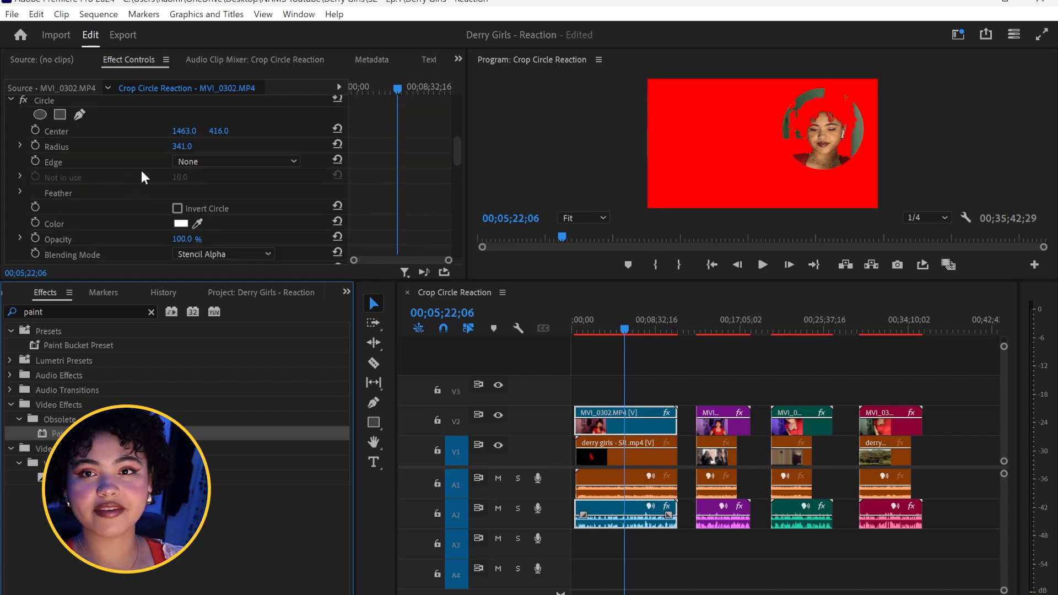
{"action": "scroll", "coordinate": [87, 159], "scroll_direction": "down", "scroll_amount": 5}
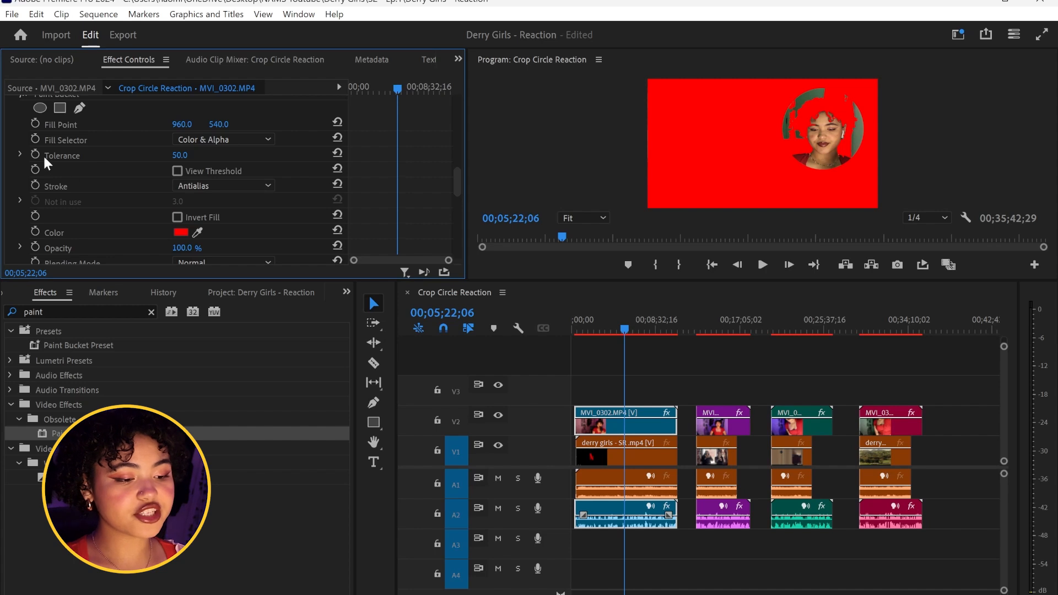
{"action": "left_click", "coordinate": [216, 140]}
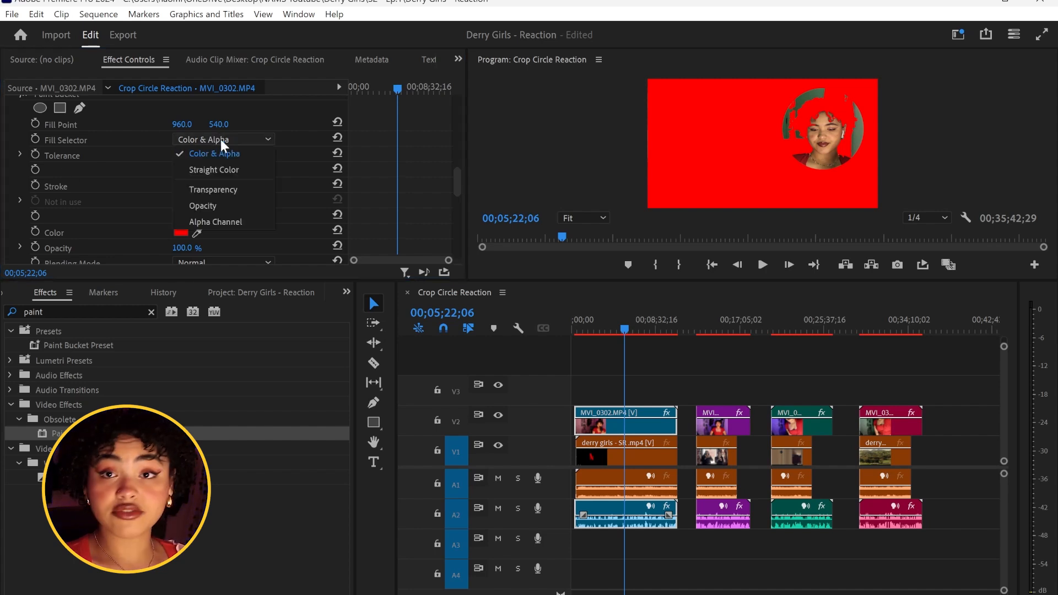
{"action": "left_click", "coordinate": [214, 221]}
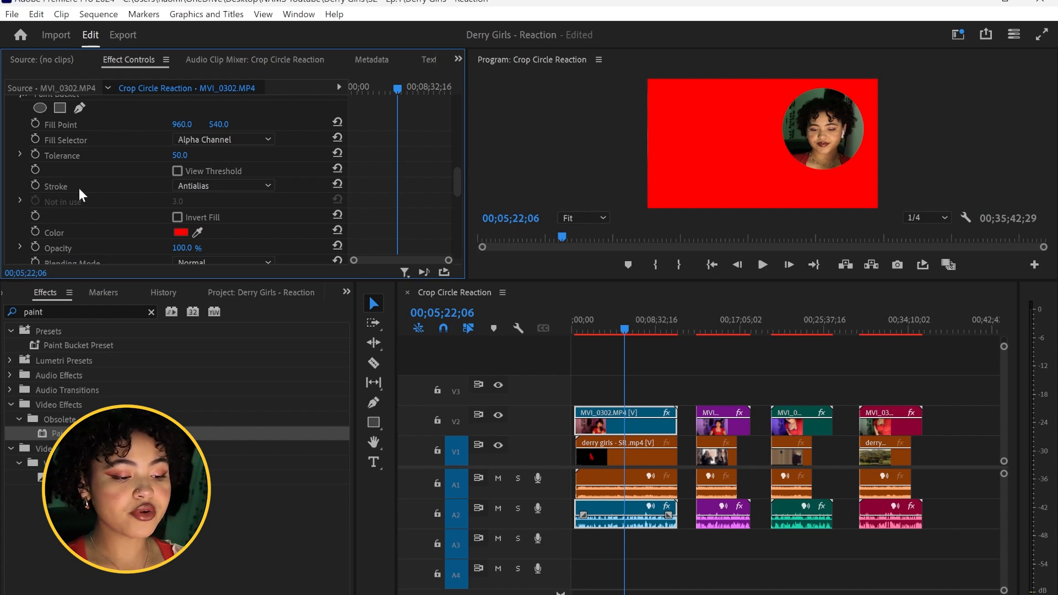
Step: Turn the Paint Bucket fill into an outline around the circle using the Stroke option with a stroke width of 8.1
{"action": "left_click", "coordinate": [226, 179]}
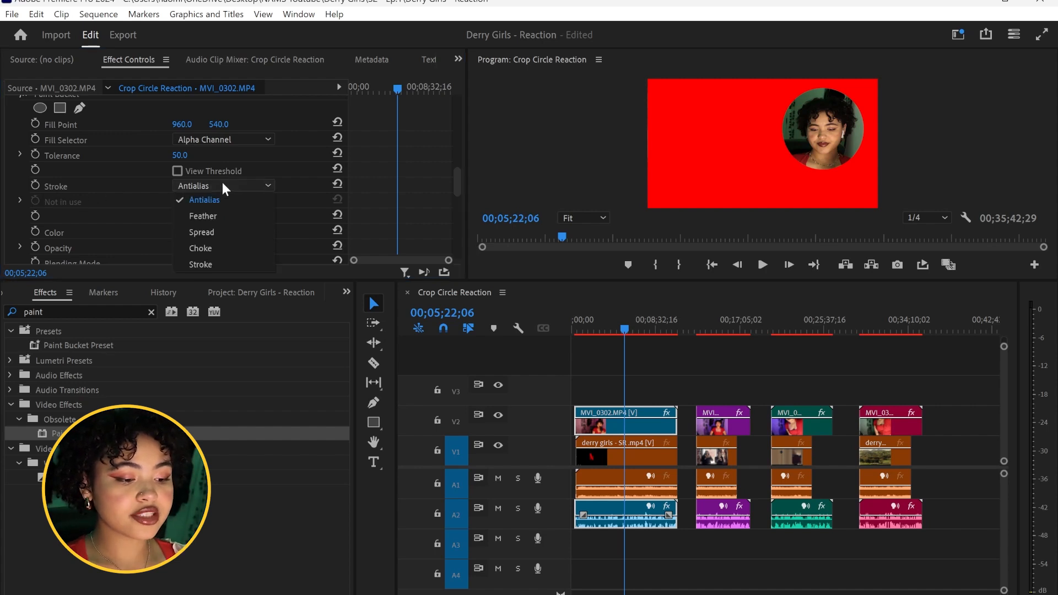
{"action": "left_click", "coordinate": [189, 264]}
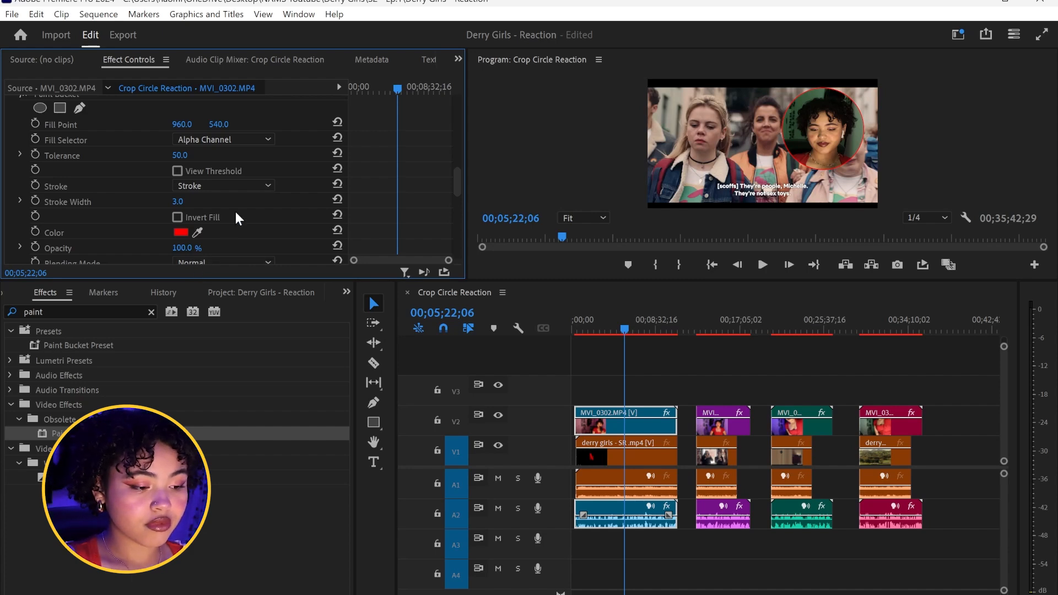
{"action": "scroll", "coordinate": [218, 168], "scroll_direction": "down", "scroll_amount": 1}
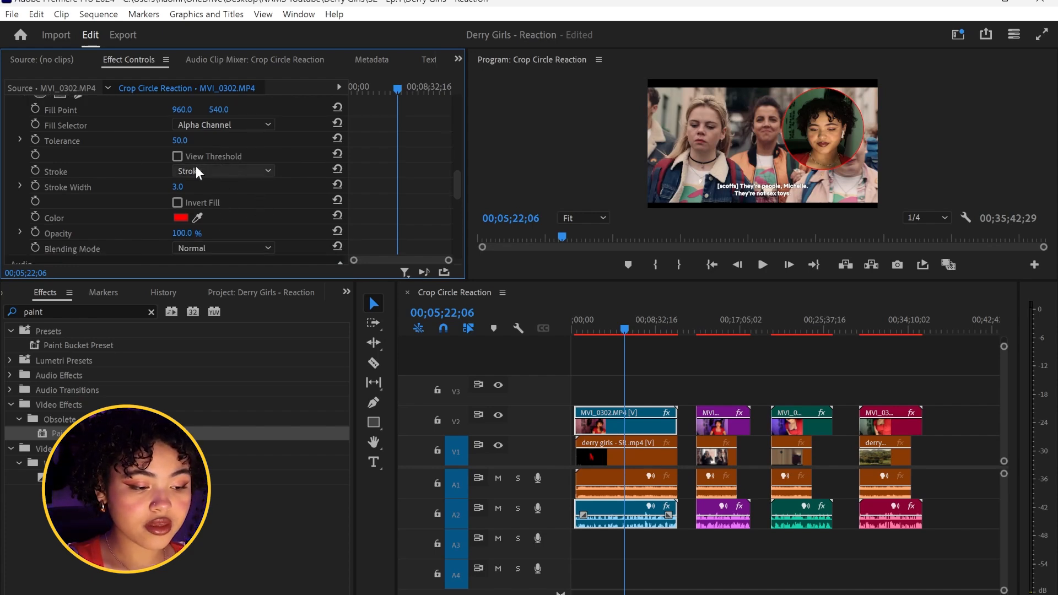
{"action": "left_click_drag", "start_coordinate": [177, 186], "coordinate": [187, 187]}
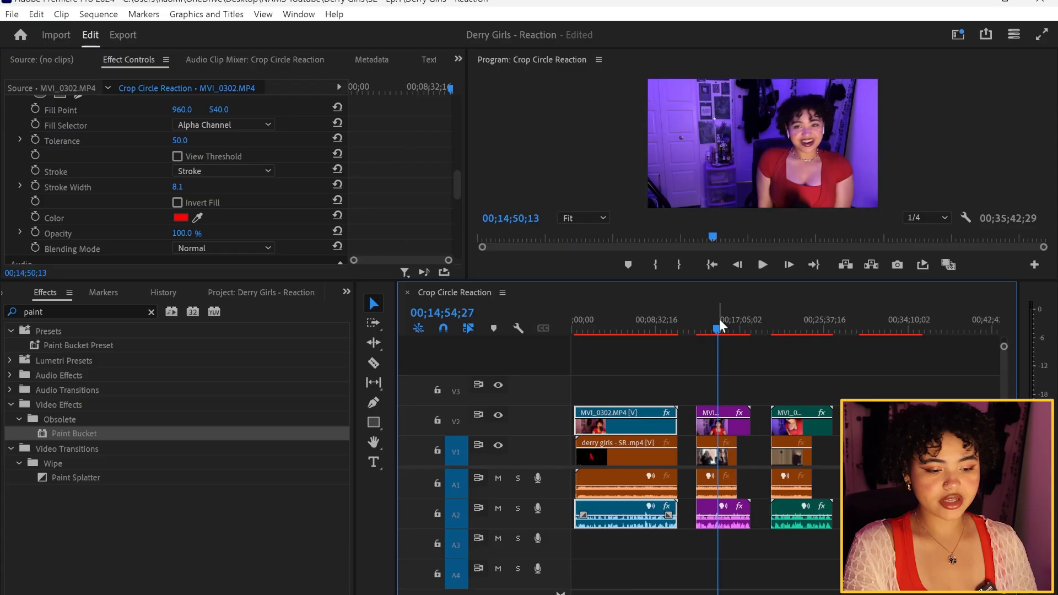
Step: Move the playhead to 00;15;17;10 and apply the Crop video effect to the MVI_0303.MP4 clip
{"action": "left_click_drag", "start_coordinate": [719, 319], "coordinate": [723, 320]}
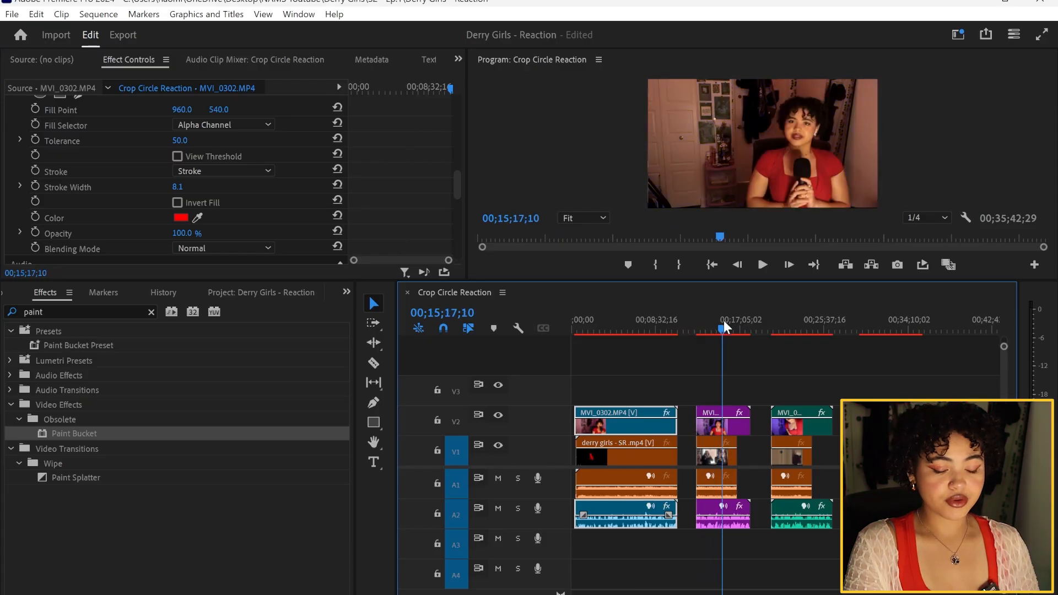
{"action": "left_click", "coordinate": [736, 428]}
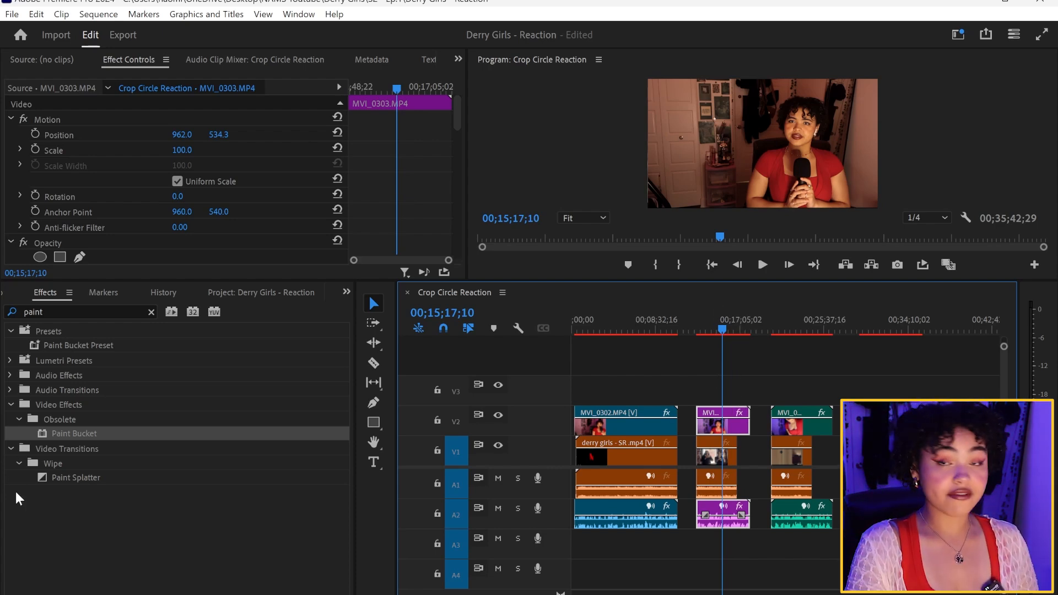
{"action": "double_click", "coordinate": [84, 310]}
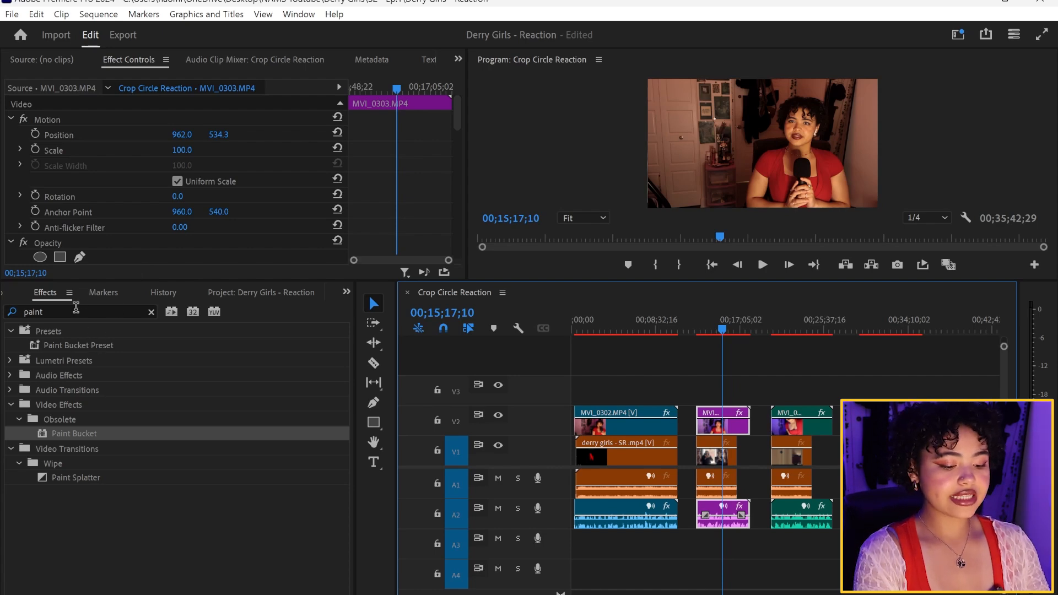
{"action": "type", "text": "crop"}
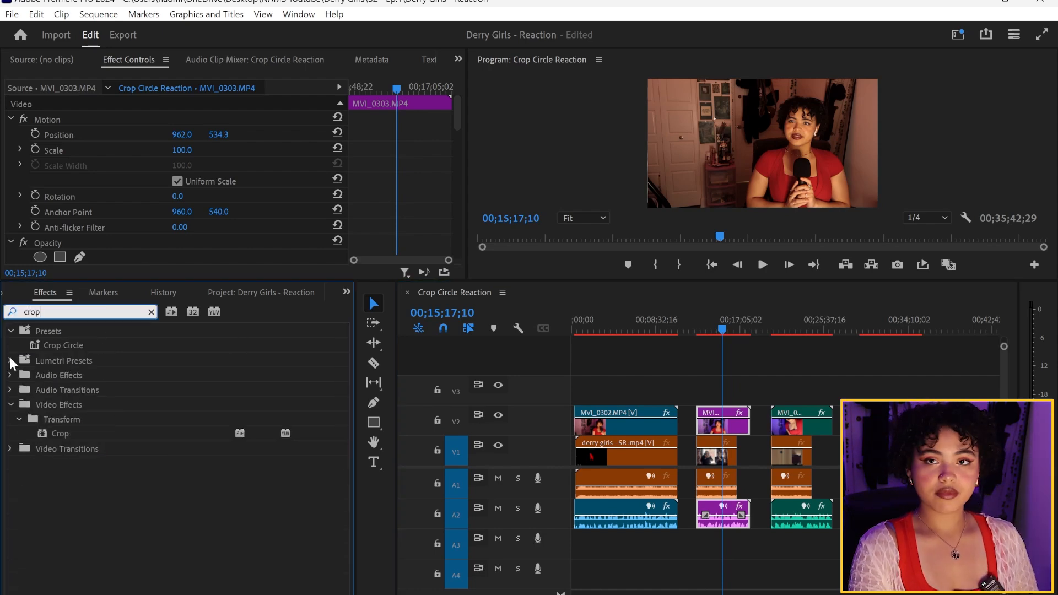
{"action": "left_click_drag", "start_coordinate": [64, 433], "coordinate": [716, 427]}
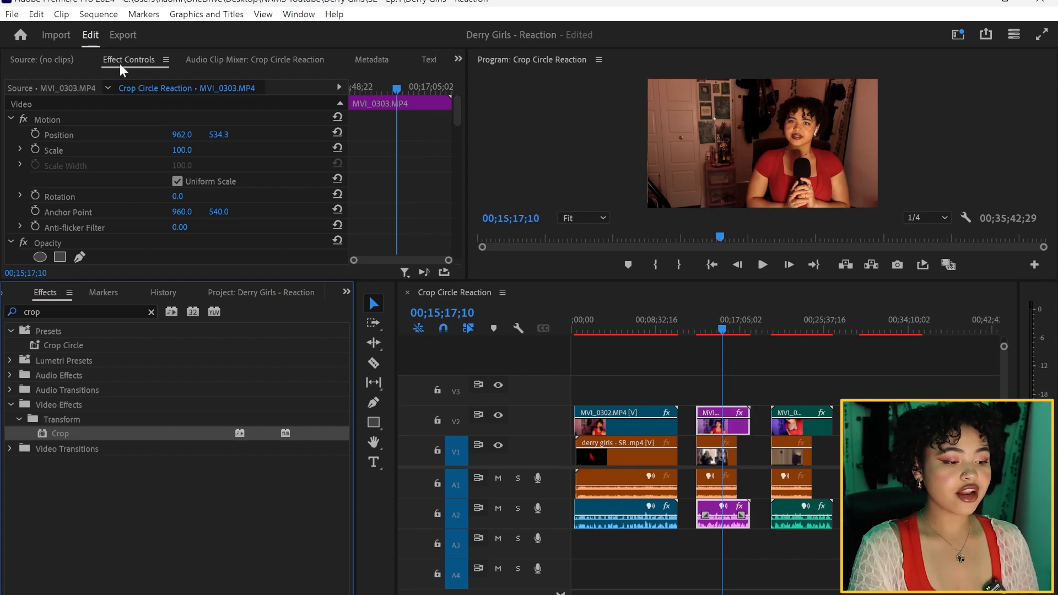
Step: Crop the MVI_0303.MP4 clip by 37% on the left, 9% at the top and 6% on the right
{"action": "scroll", "coordinate": [114, 157], "scroll_direction": "down", "scroll_amount": 2}
{"action": "scroll", "coordinate": [114, 156], "scroll_direction": "down", "scroll_amount": 5}
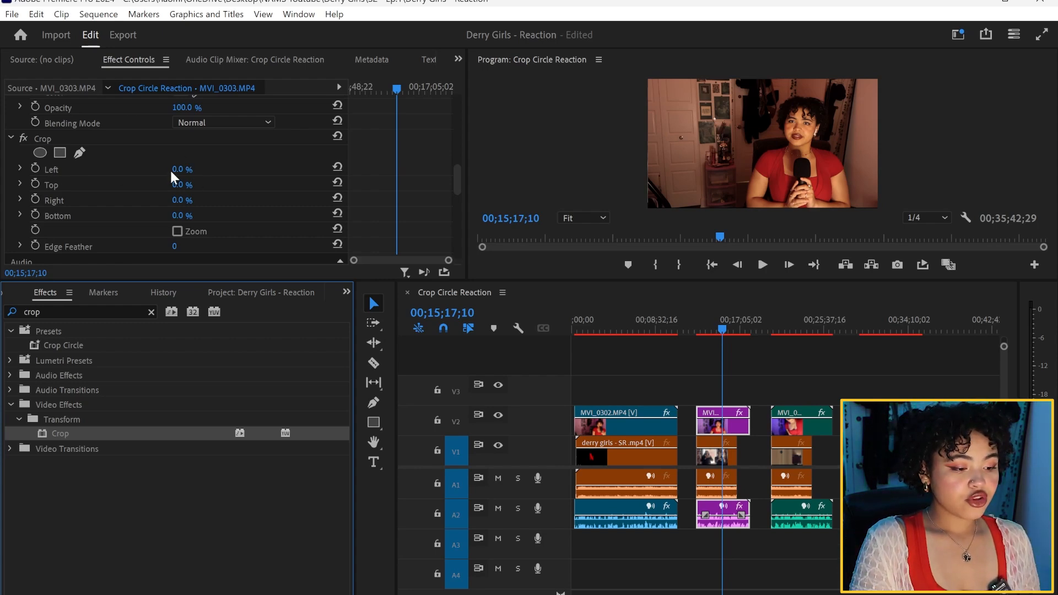
{"action": "left_click_drag", "start_coordinate": [177, 173], "coordinate": [186, 201]}
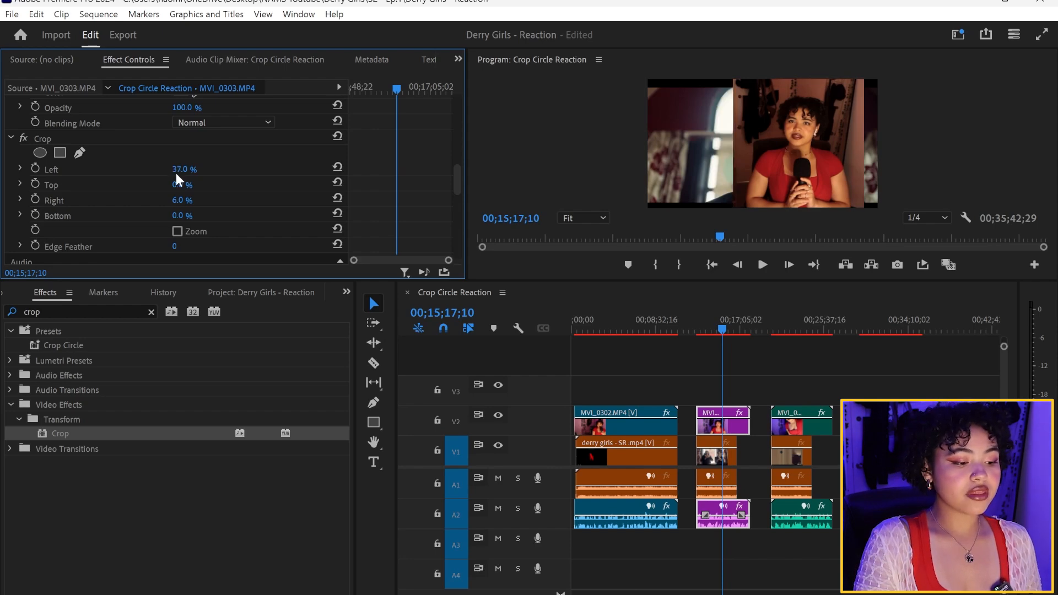
{"action": "left_click_drag", "start_coordinate": [181, 185], "coordinate": [186, 185]}
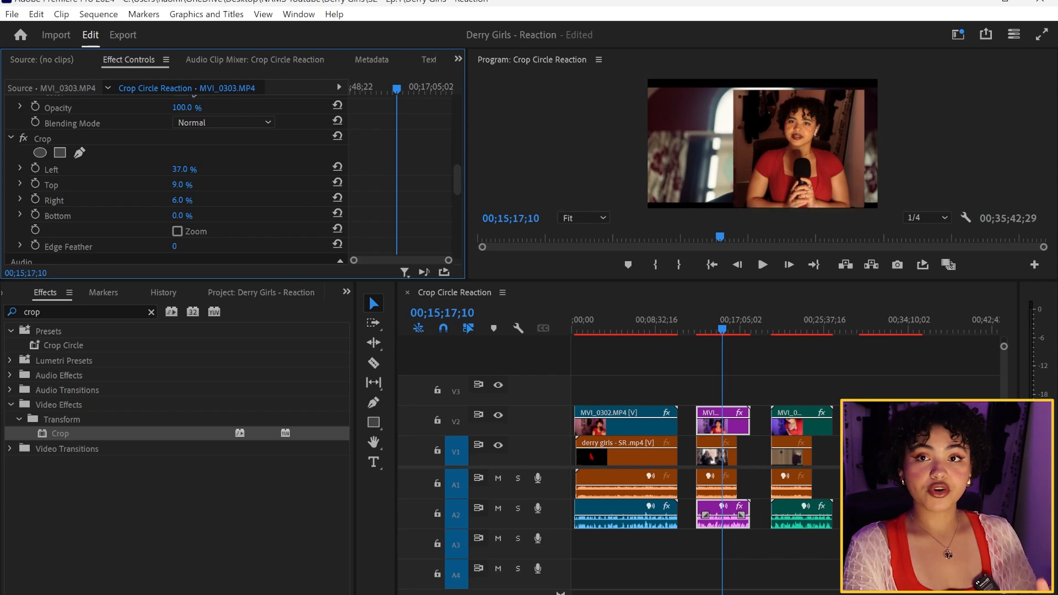
Step: Scale the cropped MVI_0303.MP4 clip down to 74
{"action": "scroll", "coordinate": [150, 169], "scroll_direction": "up", "scroll_amount": 8}
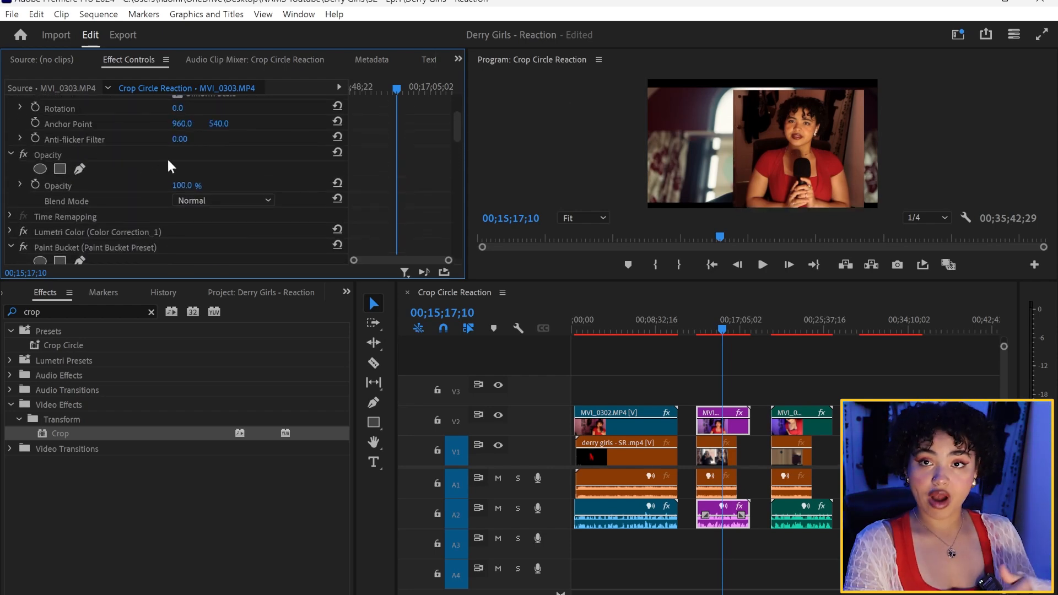
{"action": "scroll", "coordinate": [171, 164], "scroll_direction": "up", "scroll_amount": 3}
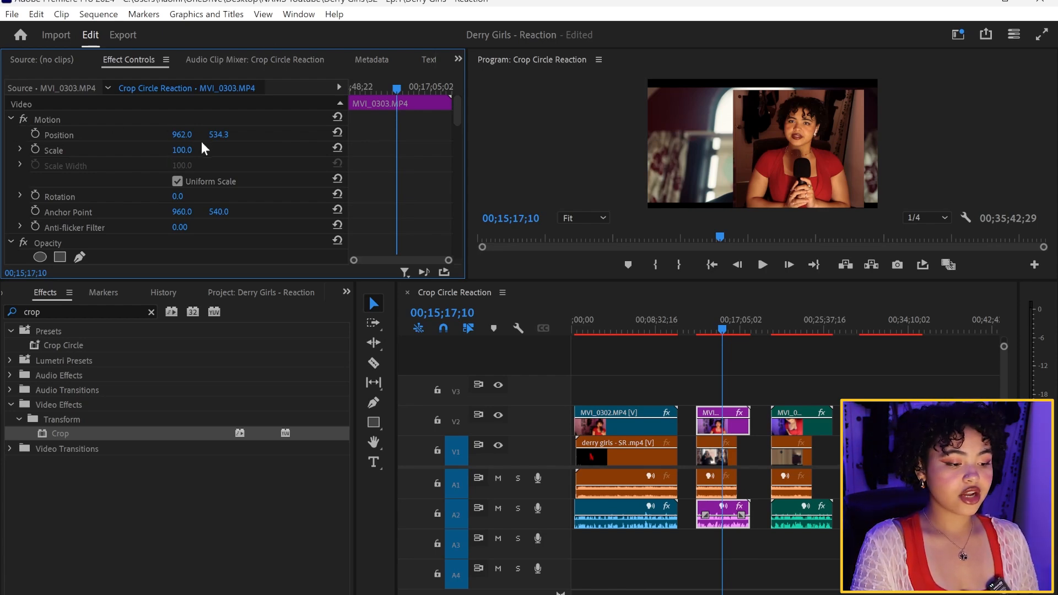
{"action": "left_click_drag", "start_coordinate": [183, 155], "coordinate": [166, 156]}
Step: Apply the Paint Bucket video effect to the MVI_0303.MP4 clip and set its Fill Selector to Alpha Channel
{"action": "left_click", "coordinate": [72, 433]}
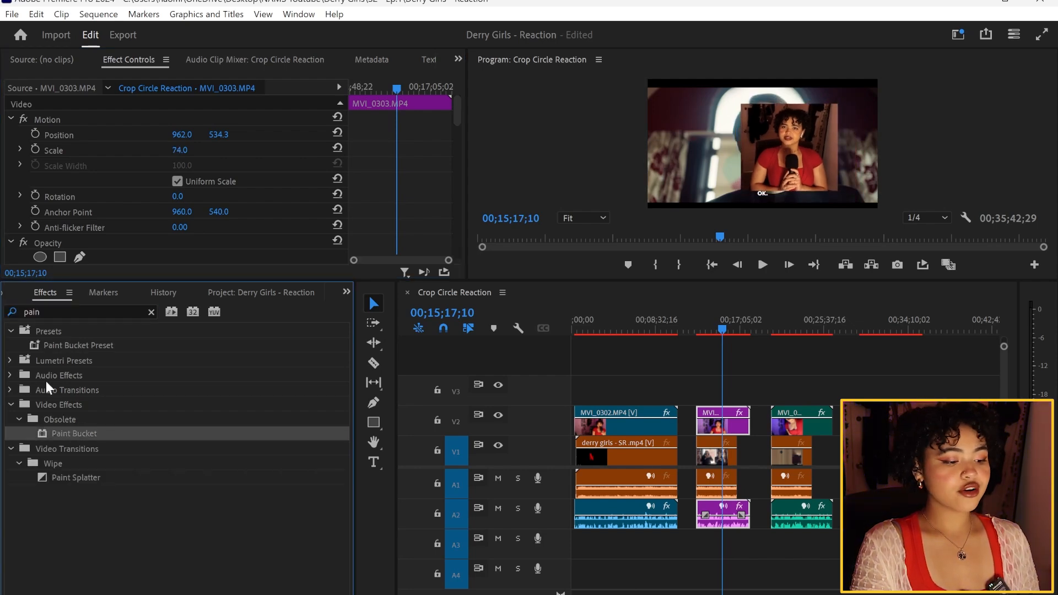
{"action": "mouse_move", "coordinate": [83, 436]}
{"action": "left_mouse_down"}
{"action": "mouse_move", "coordinate": [190, 440]}
{"action": "mouse_move", "coordinate": [641, 401]}
{"action": "mouse_move", "coordinate": [719, 428]}
{"action": "left_mouse_up"}
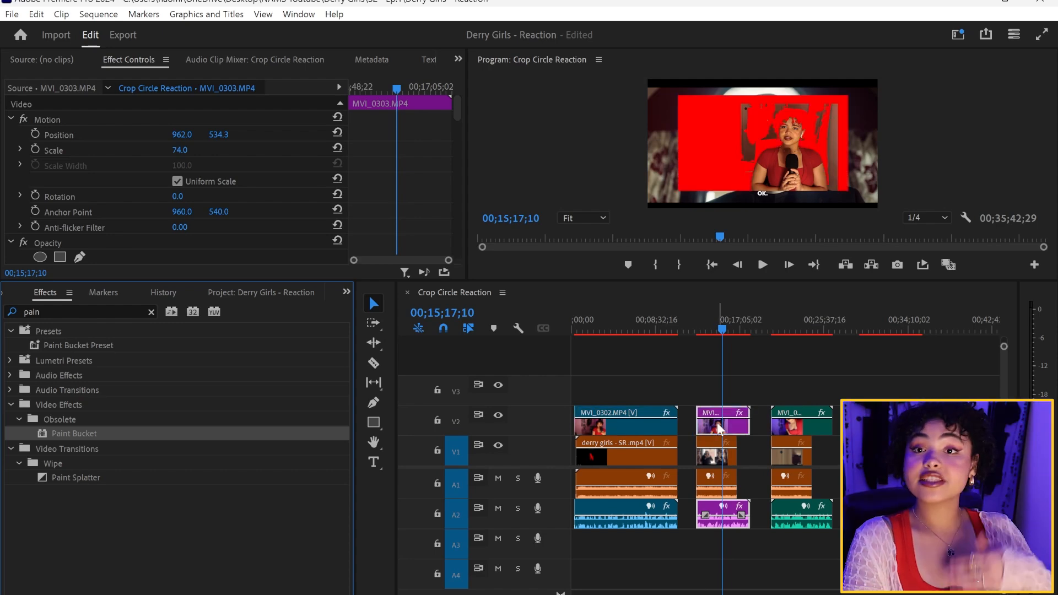
{"action": "scroll", "coordinate": [122, 163], "scroll_direction": "down", "scroll_amount": 5}
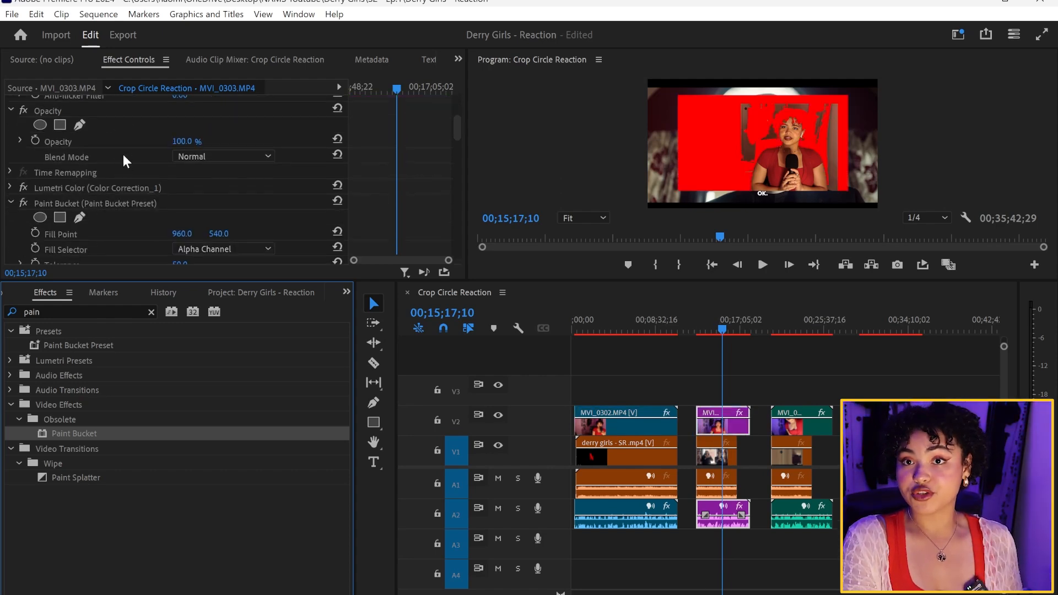
{"action": "scroll", "coordinate": [123, 148], "scroll_direction": "down", "scroll_amount": 5}
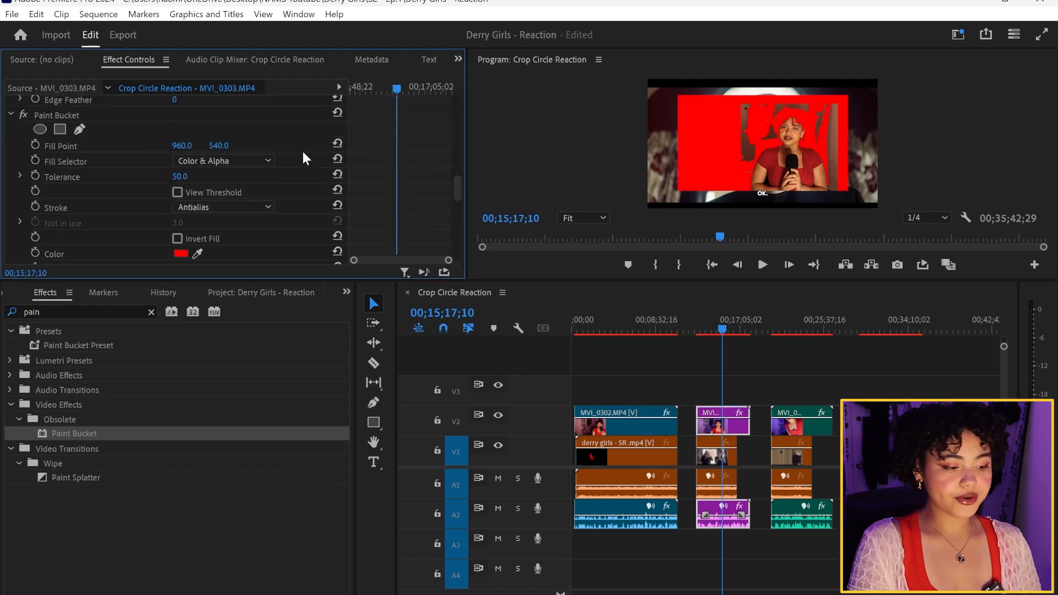
{"action": "left_click", "coordinate": [210, 161]}
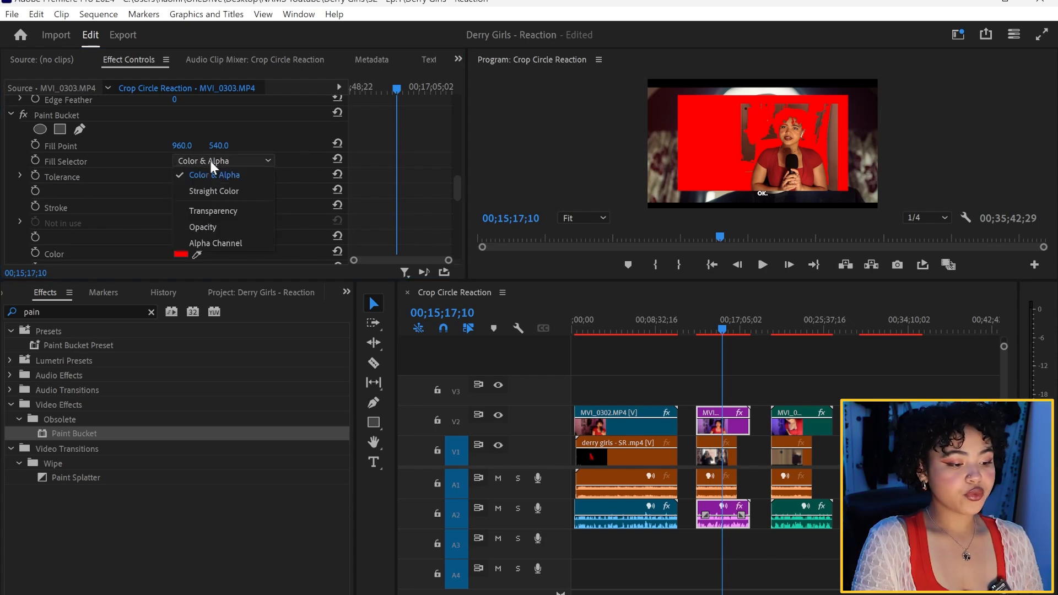
{"action": "left_click", "coordinate": [231, 243]}
Step: Outline the cropped rectangle by setting the Paint Bucket's Stroke option to Stroke with a stroke width of 5.6
{"action": "scroll", "coordinate": [196, 190], "scroll_direction": "down", "scroll_amount": 1}
{"action": "left_click", "coordinate": [196, 190]}
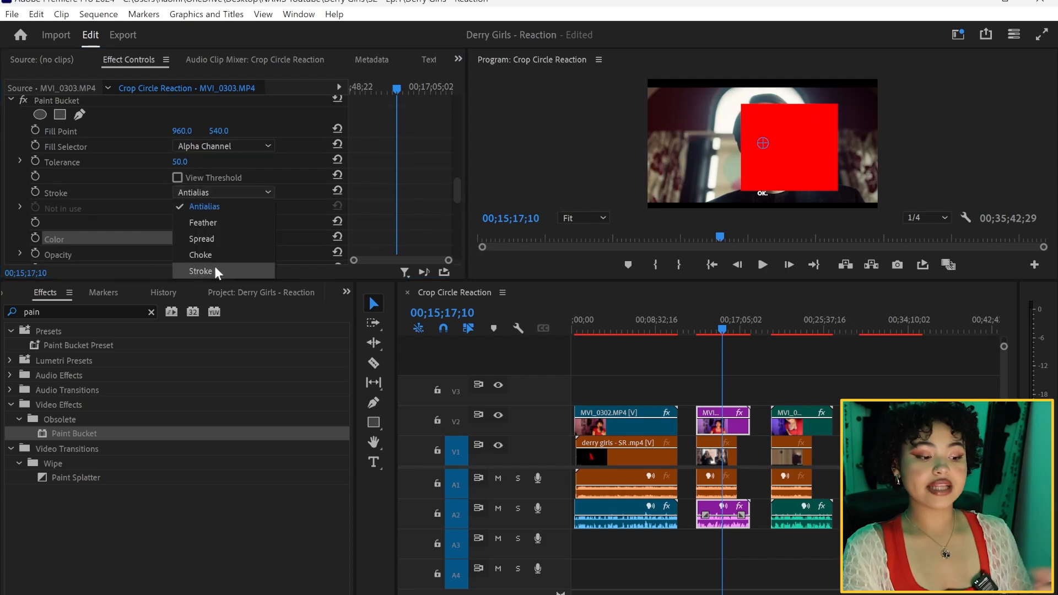
{"action": "left_click", "coordinate": [201, 270]}
{"action": "scroll", "coordinate": [214, 266], "scroll_direction": "down", "scroll_amount": 2}
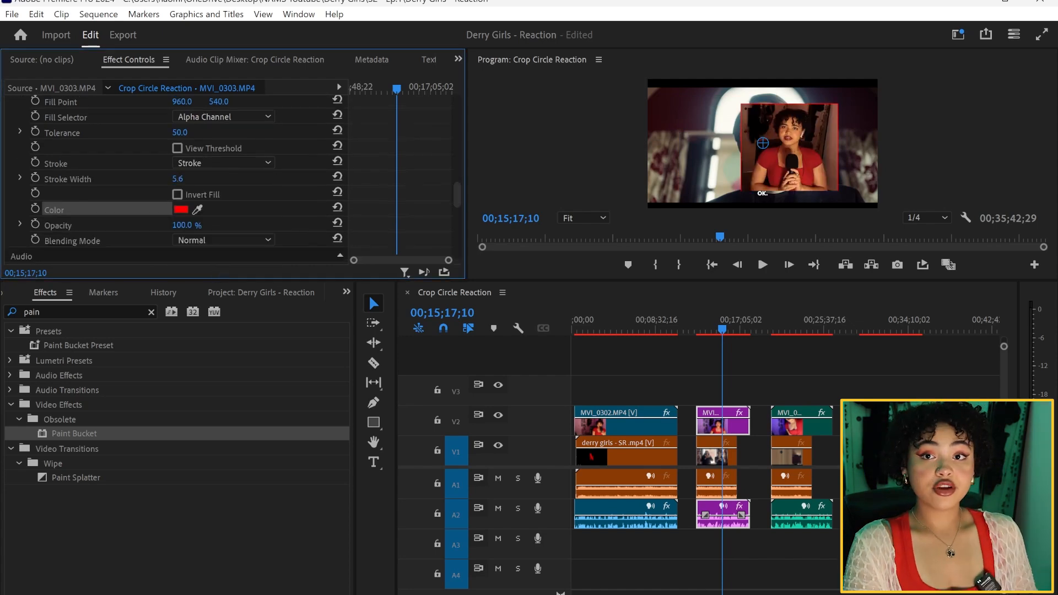
Step: Thicken the red Paint Bucket outline to a stroke width of about 11 and set the crop to 20% left, 1% right and 3% bottom
{"action": "left_click_drag", "start_coordinate": [179, 179], "coordinate": [184, 163]}
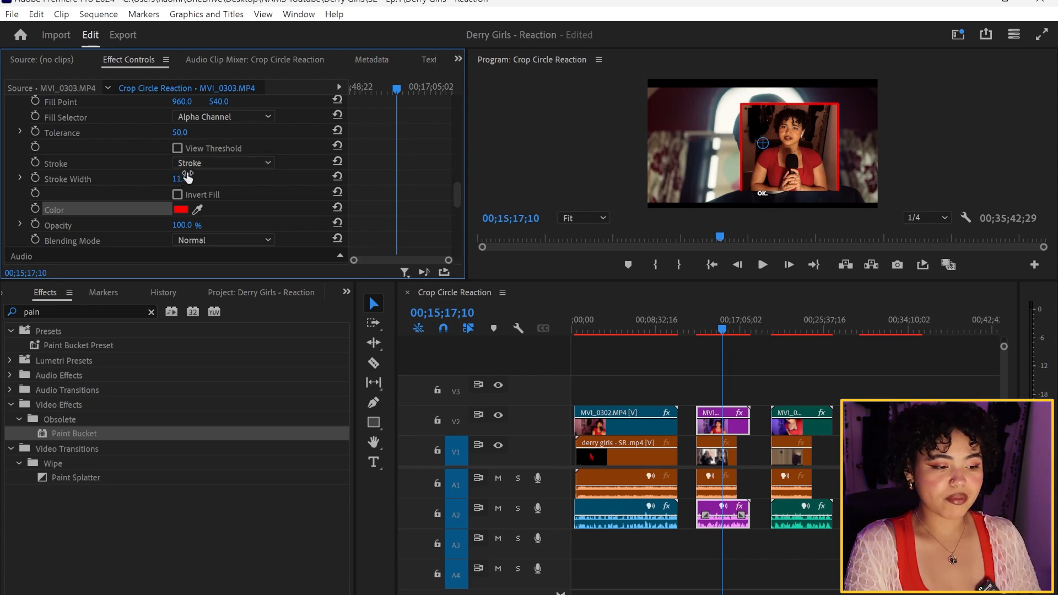
{"action": "scroll", "coordinate": [131, 143], "scroll_direction": "down", "scroll_amount": 7}
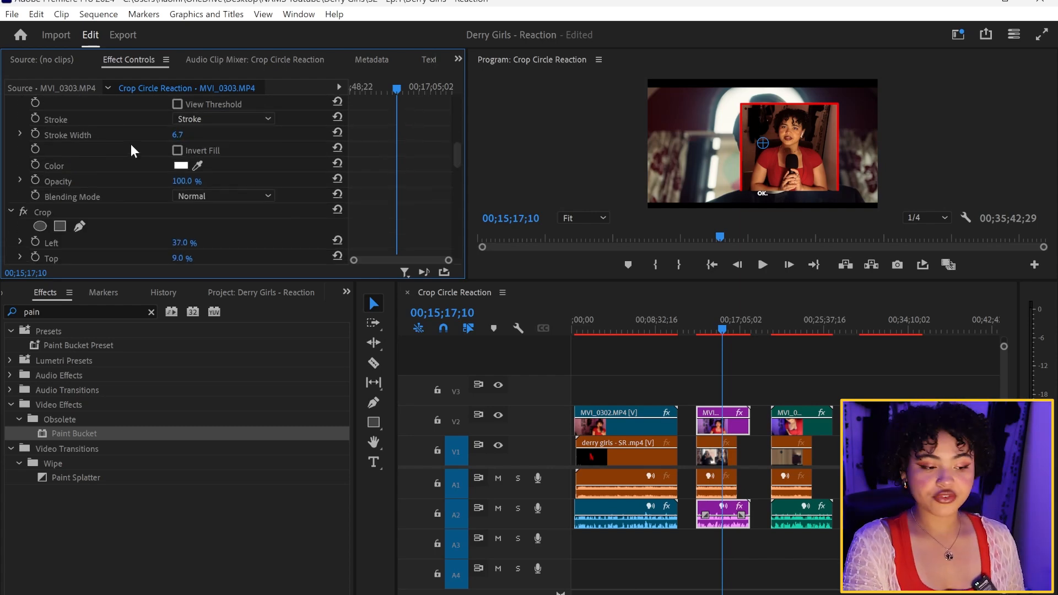
{"action": "scroll", "coordinate": [132, 150], "scroll_direction": "down", "scroll_amount": 2}
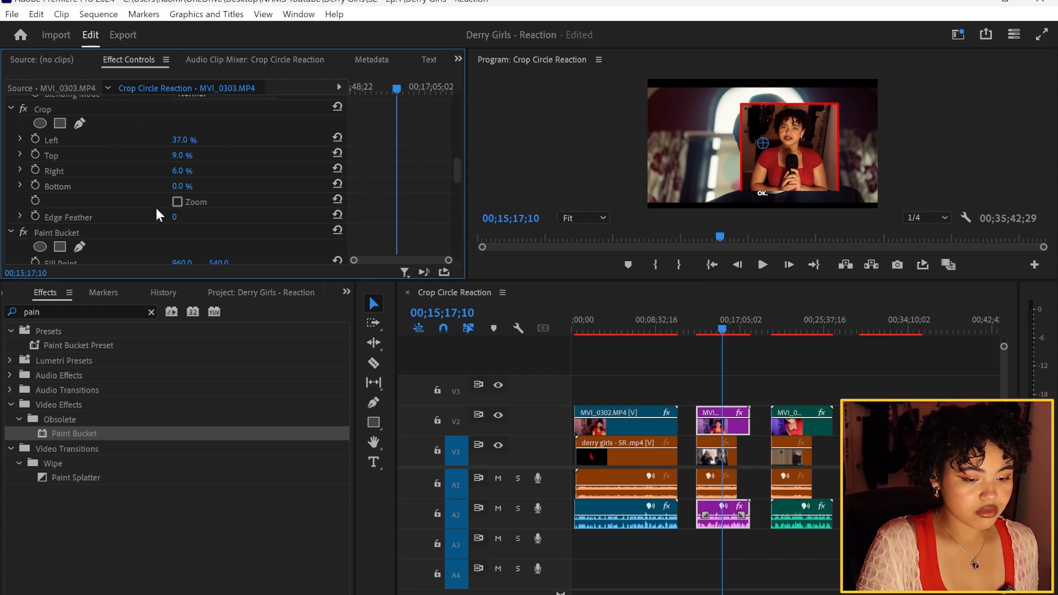
{"action": "left_click_drag", "start_coordinate": [184, 190], "coordinate": [193, 190]}
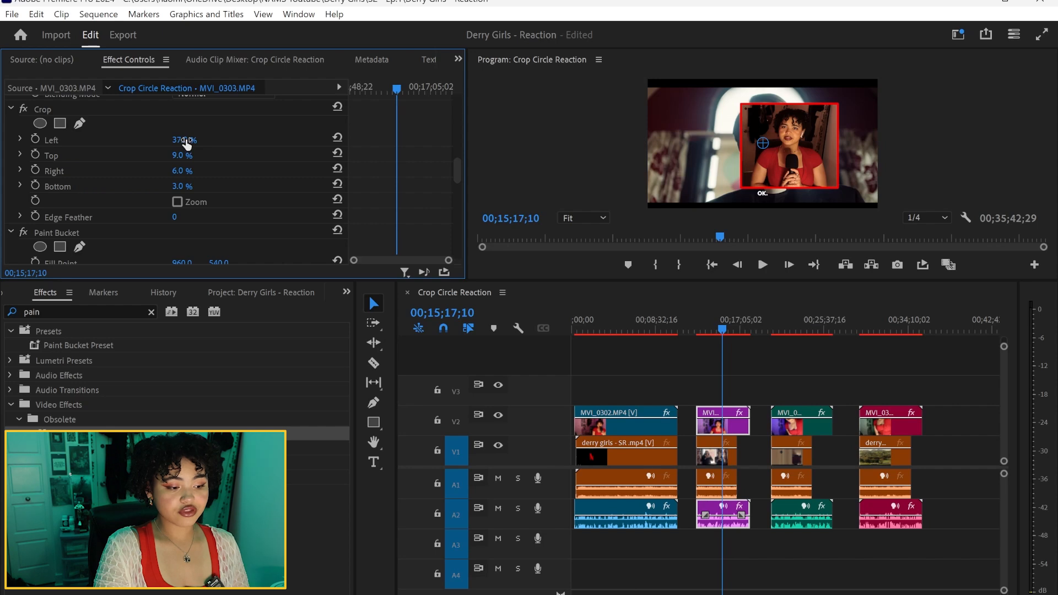
{"action": "left_click_drag", "start_coordinate": [181, 140], "coordinate": [197, 167]}
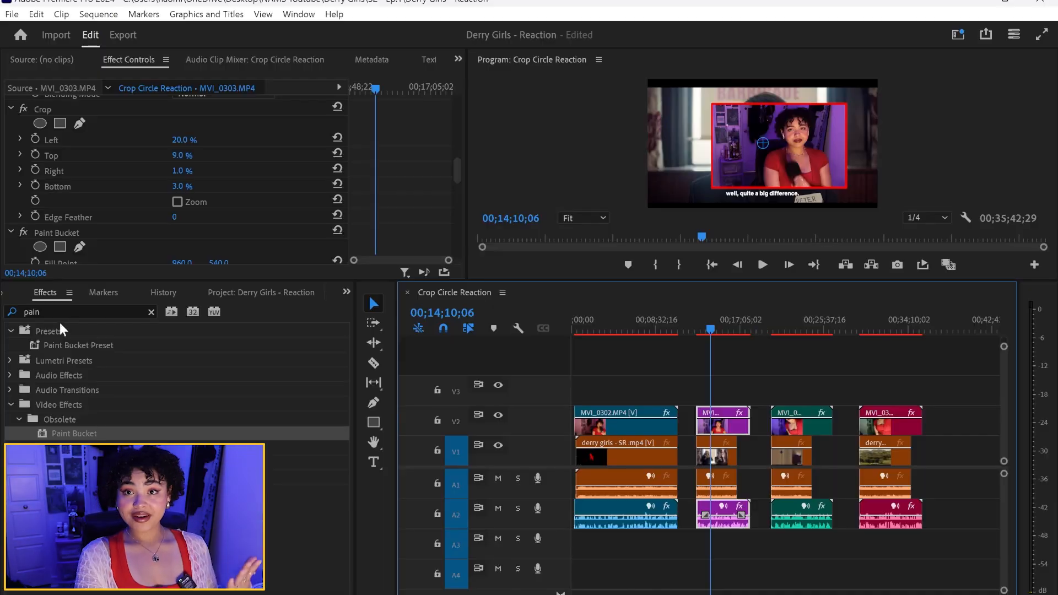
Step: Find the Camera Blur video effect and apply it to the derry girls - SR .mp4 clip beneath the MVI_0303.MP4 facecam clip
{"action": "left_click", "coordinate": [60, 313]}
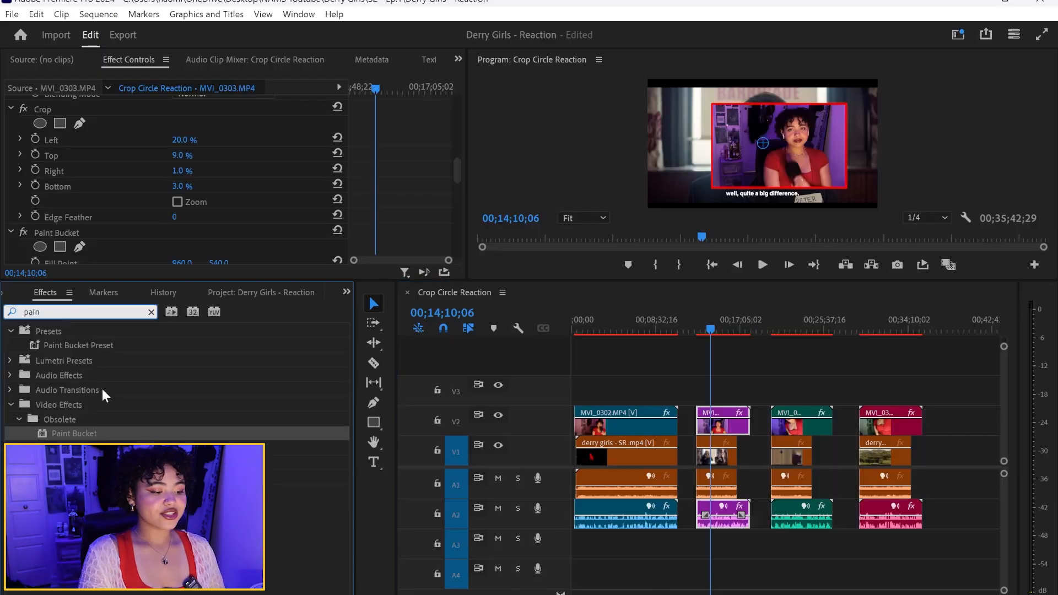
{"action": "key", "text": "BackSpace"}
{"action": "key", "text": "BackSpace"}
{"action": "key", "text": "BackSpace"}
{"action": "key", "text": "BackSpace"}
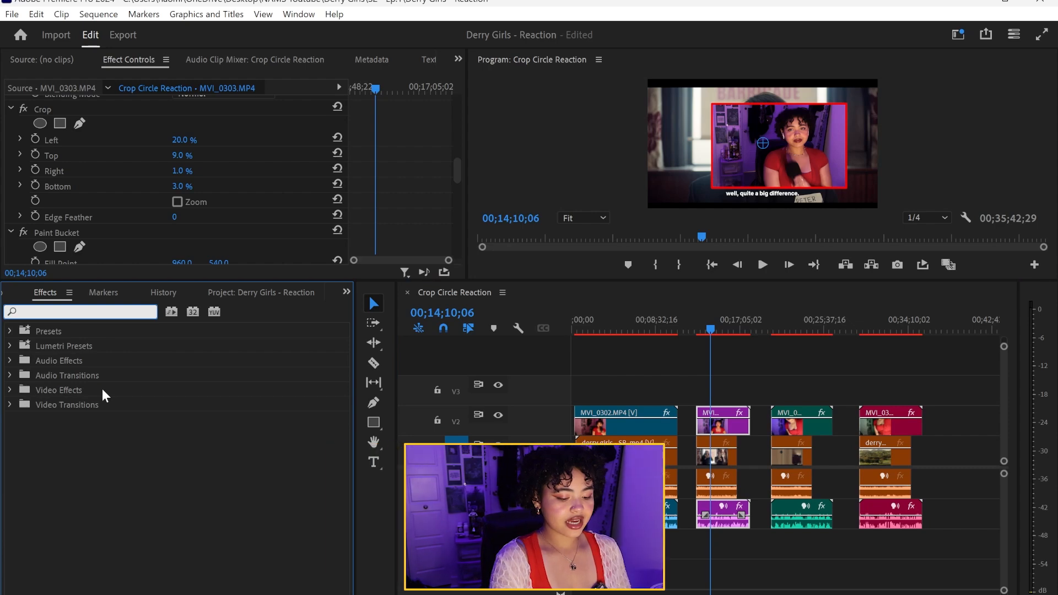
{"action": "type", "text": "blur"}
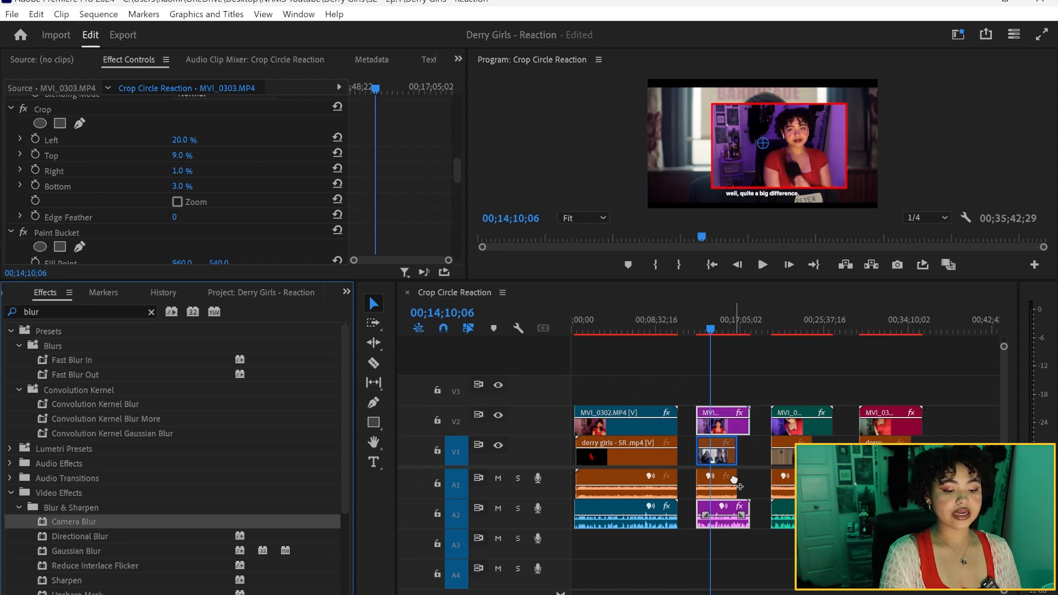
{"action": "left_click_drag", "start_coordinate": [724, 462], "coordinate": [729, 460]}
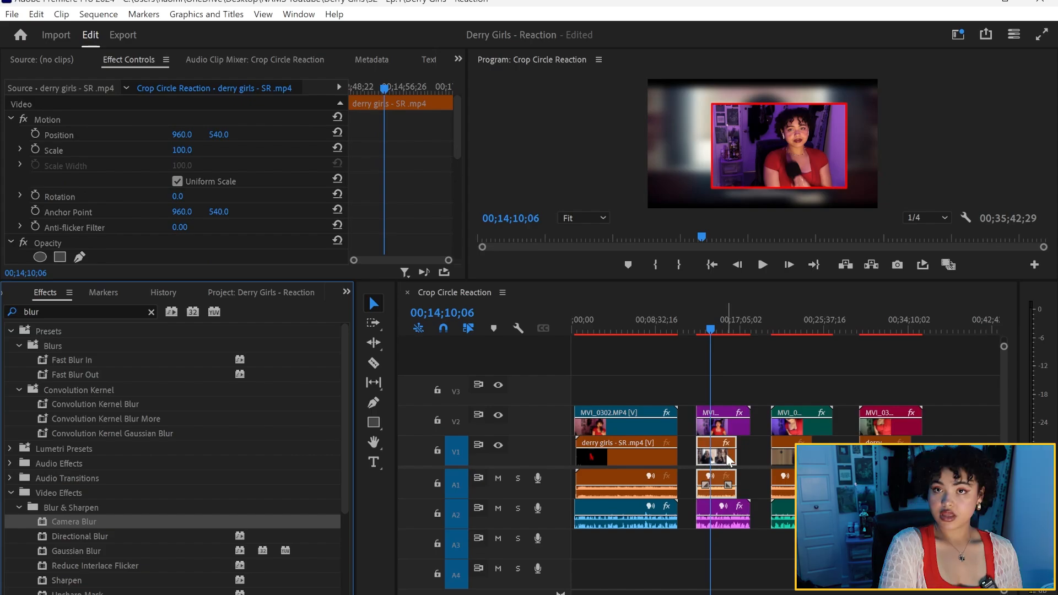